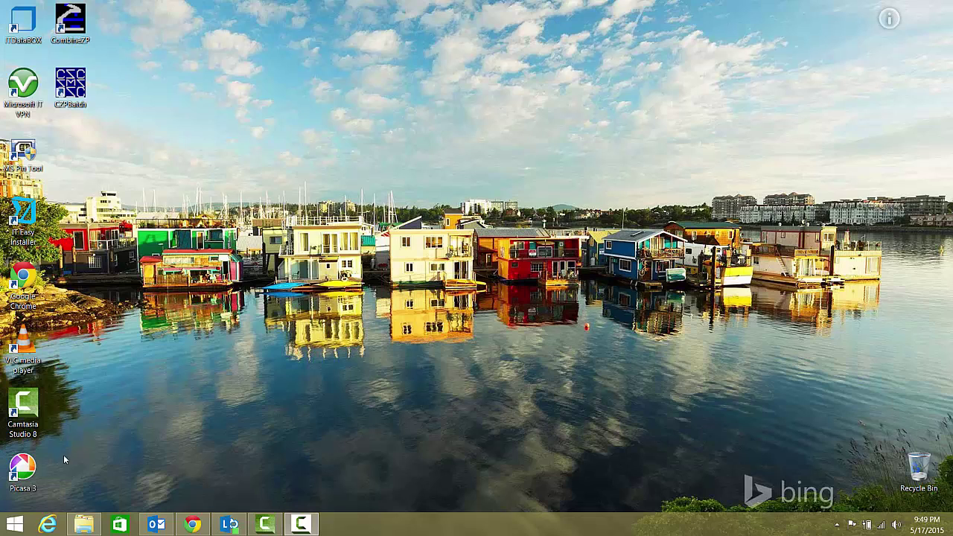
# Open Internet Explorer and search Bing for "download sql server 2014".
pyautogui.click(48, 525)
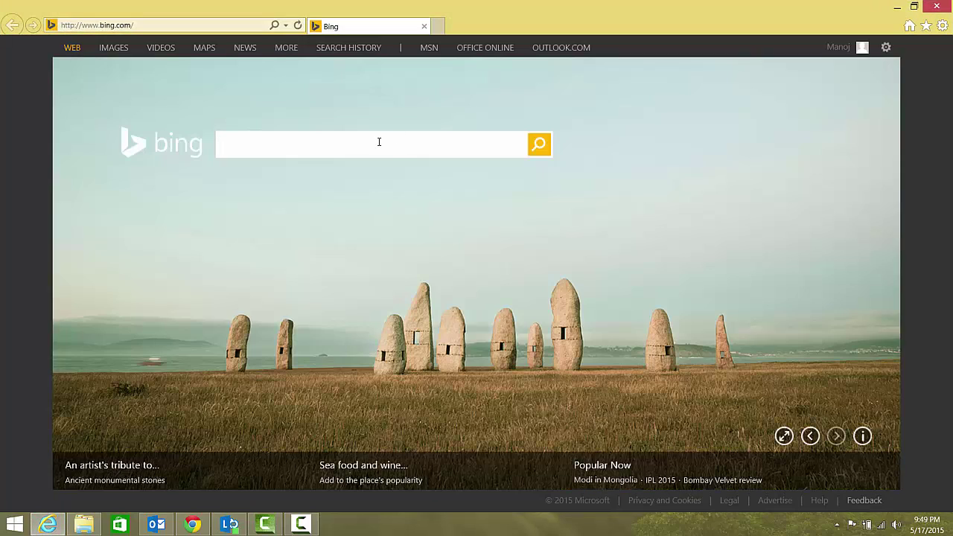
pyautogui.click(379, 141)
pyautogui.write('download ')
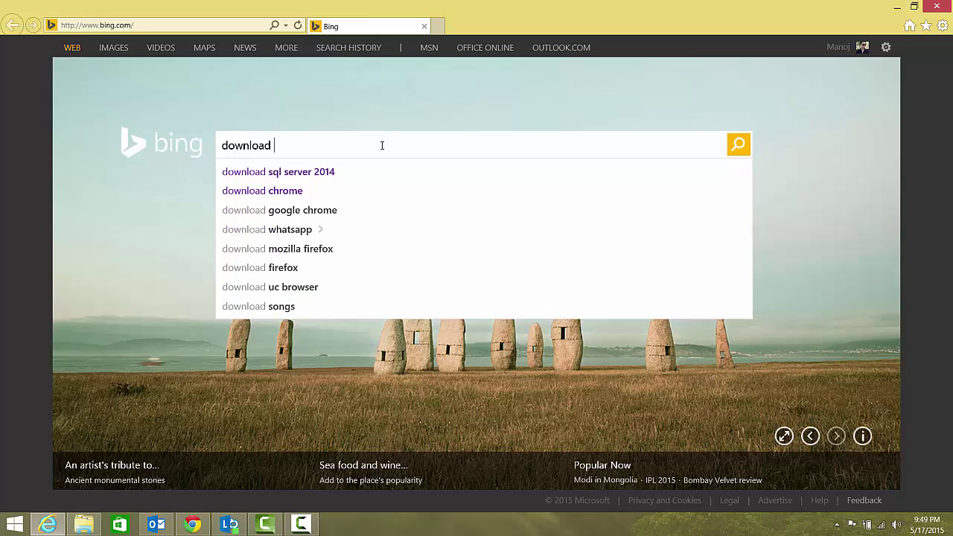
pyautogui.write('sql server 2014')
pyautogui.press('Return')
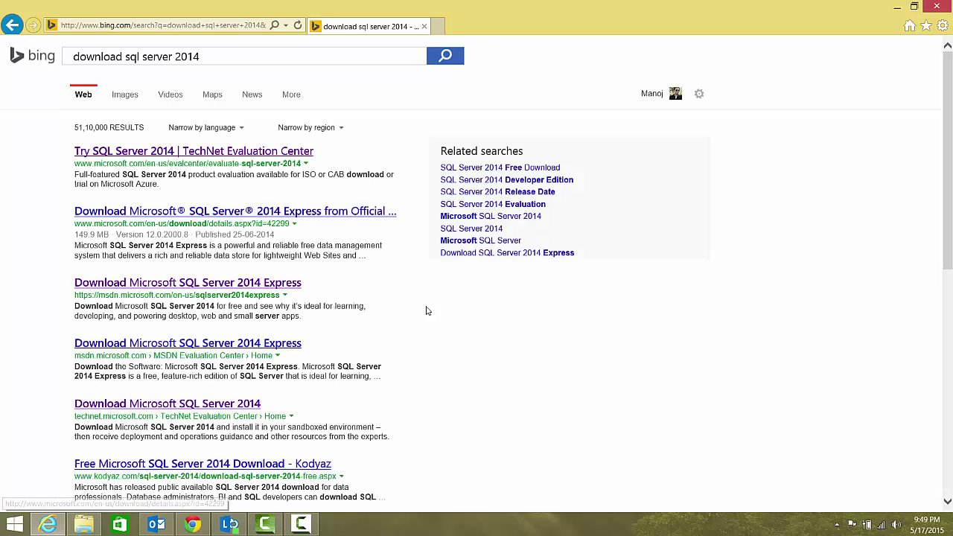
# Compare the search results offering SQL Server 2014 Express with the one offering SQL Server 2014.
pyautogui.scroll(-3, 436, 311)
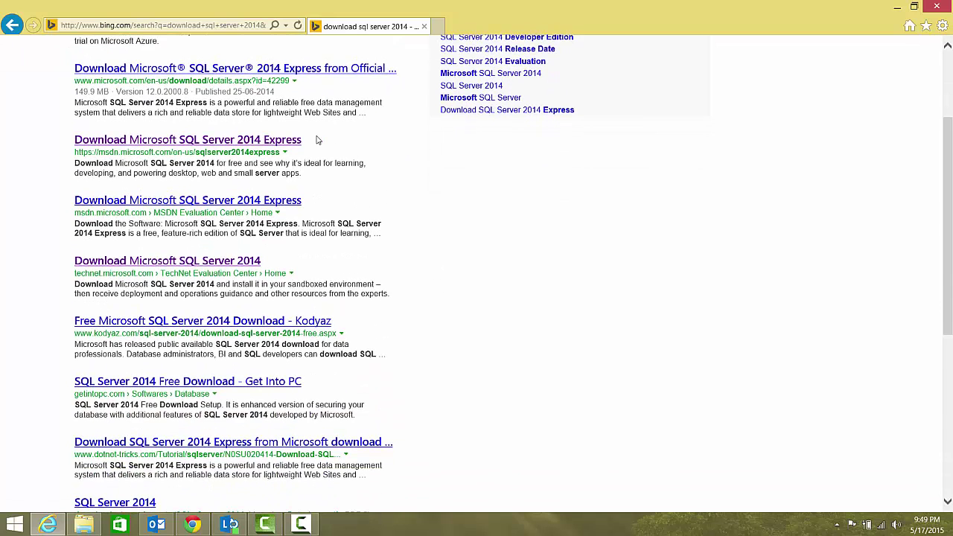
pyautogui.moveTo(320, 141); pyautogui.dragTo(180, 141)
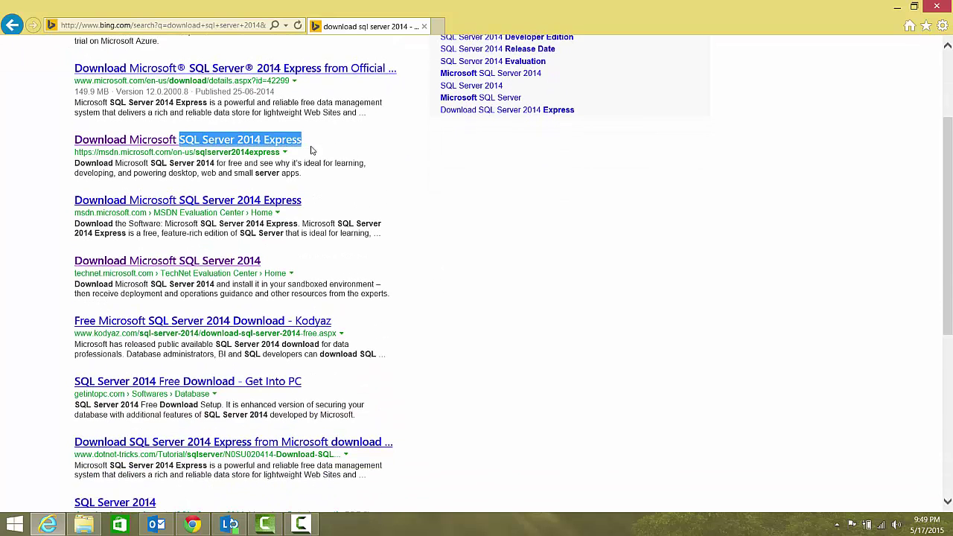
pyautogui.moveTo(277, 263); pyautogui.dragTo(182, 268)
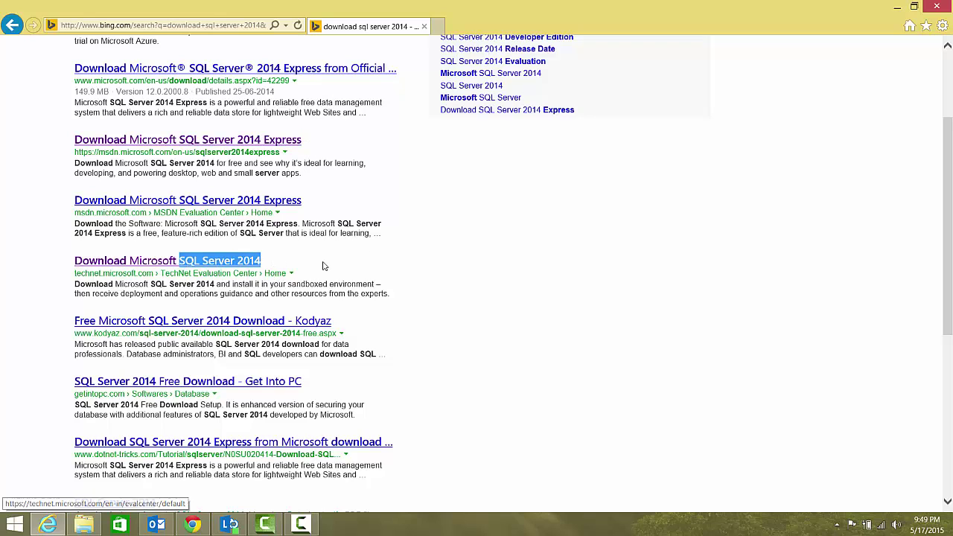
pyautogui.click(322, 141)
pyautogui.moveTo(322, 142); pyautogui.dragTo(180, 143)
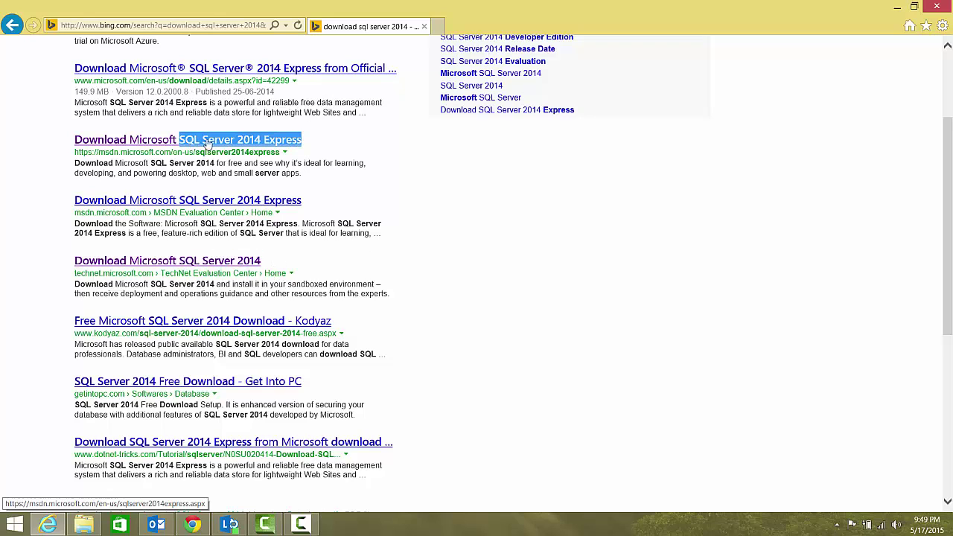
pyautogui.click(340, 142)
pyautogui.moveTo(323, 142); pyautogui.dragTo(179, 143)
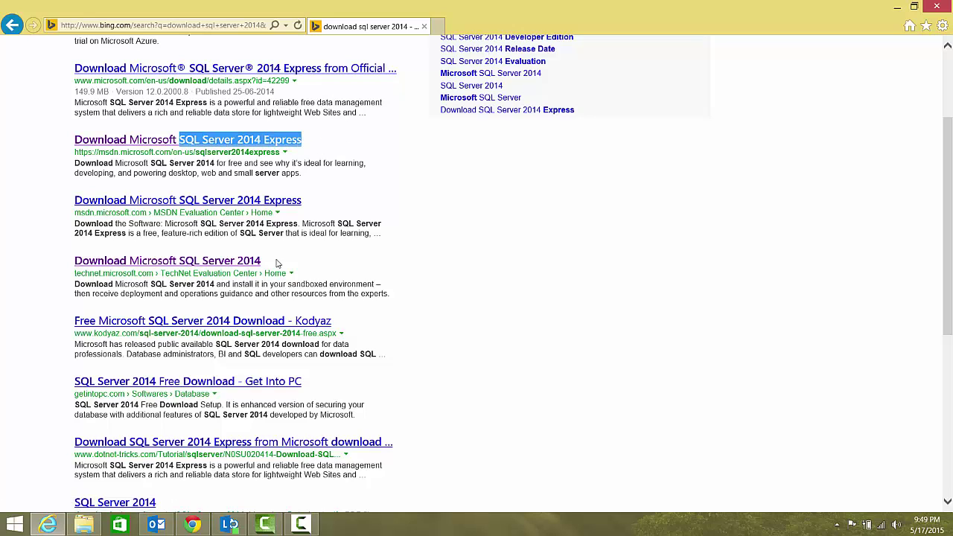
pyautogui.moveTo(262, 263); pyautogui.dragTo(179, 262)
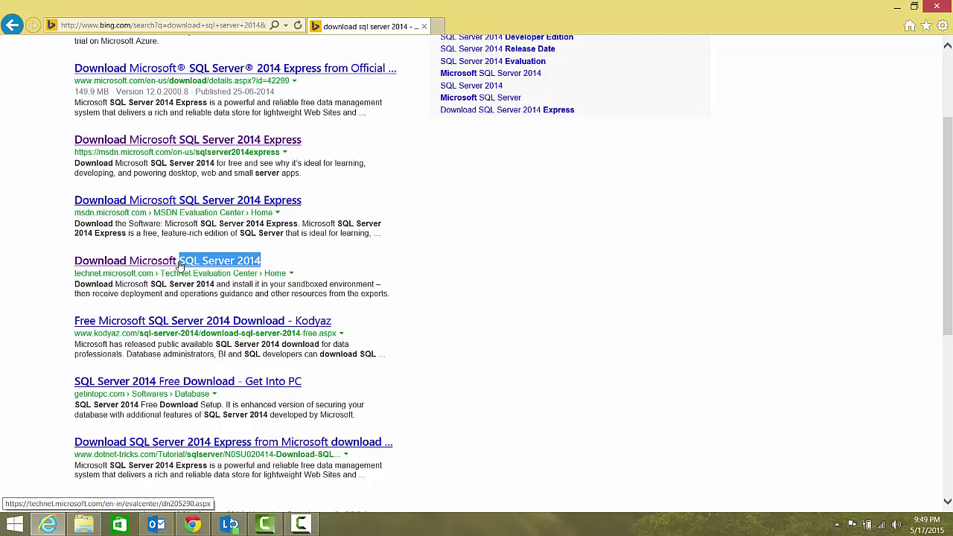
pyautogui.click(296, 263)
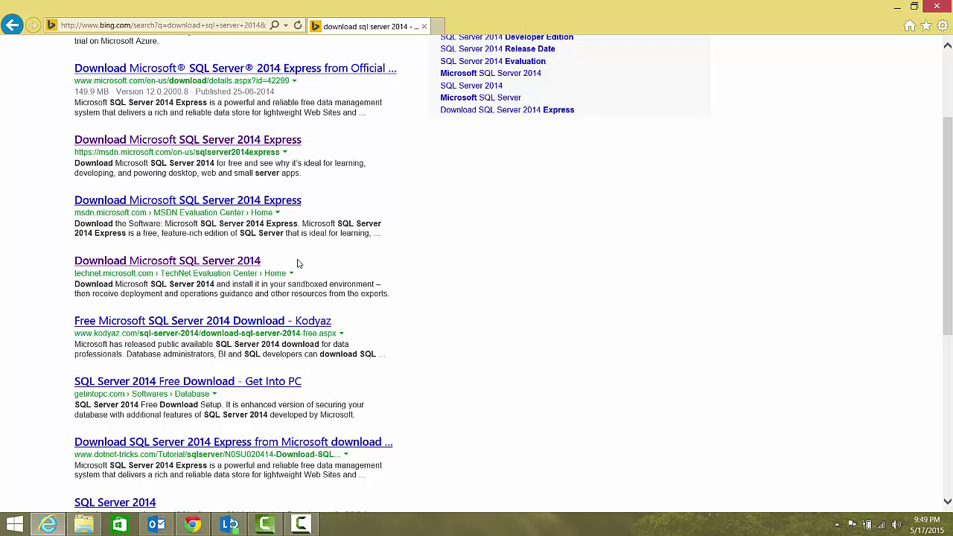
# Bring up the msdn.microsoft.com SQL Server 2014 Express result in a new tab and review its editions from LocalDB to Management Studio Express.
pyautogui.rightClick(288, 145)
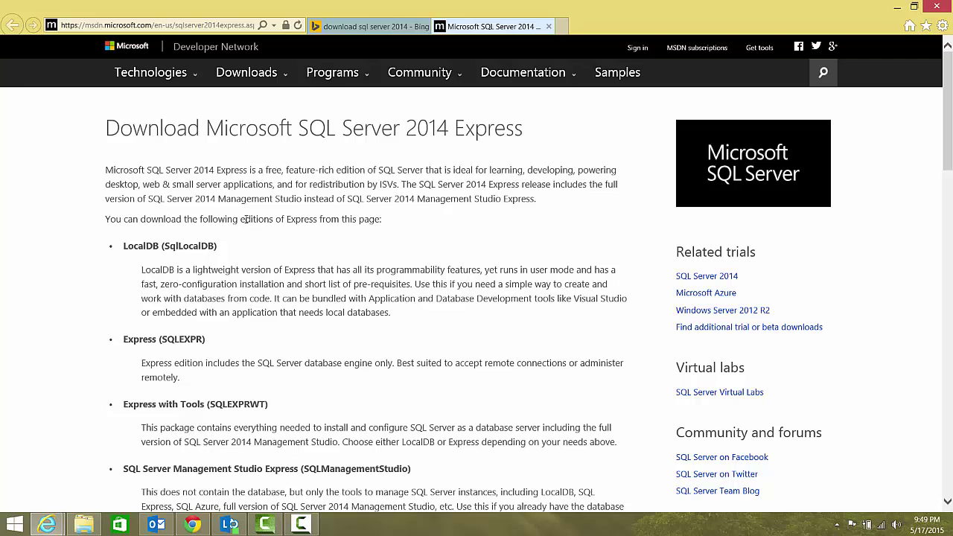
pyautogui.moveTo(242, 219); pyautogui.dragTo(376, 224)
pyautogui.scroll(-3, 470, 266)
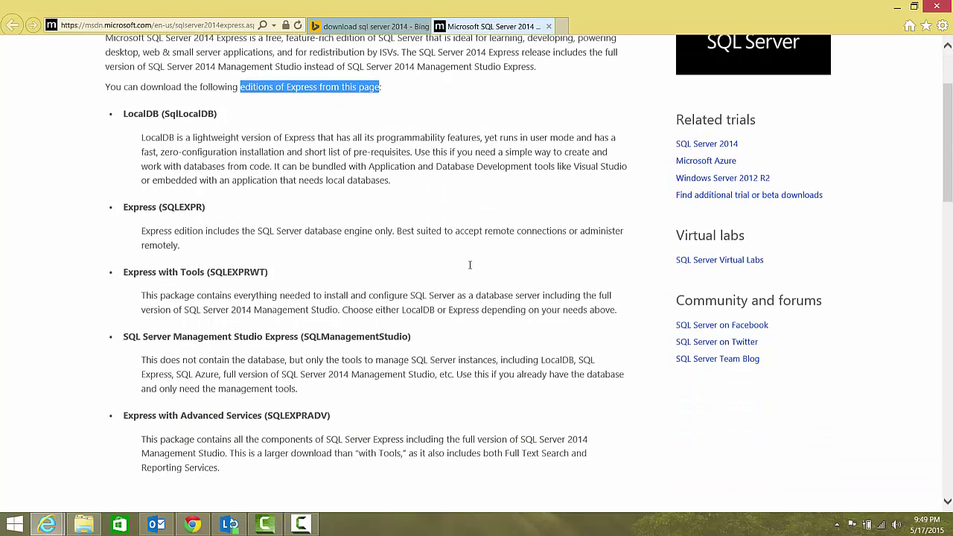
pyautogui.moveTo(138, 103); pyautogui.dragTo(189, 103)
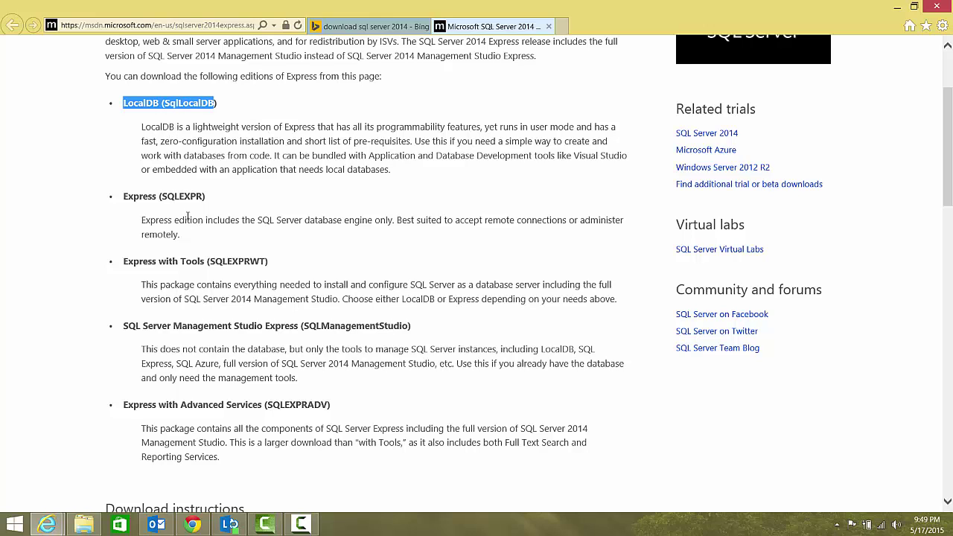
pyautogui.moveTo(124, 196); pyautogui.dragTo(203, 196)
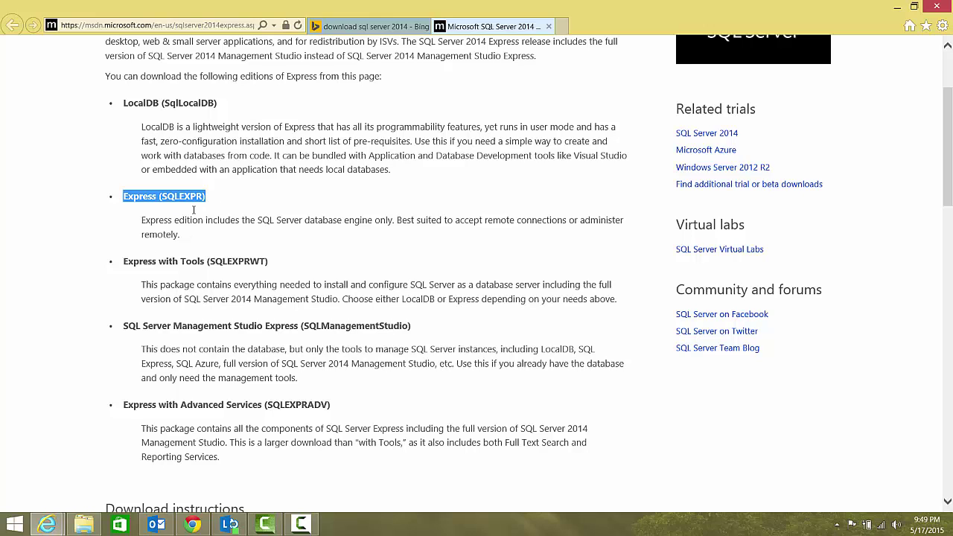
pyautogui.moveTo(124, 262); pyautogui.dragTo(207, 261)
pyautogui.click(136, 260)
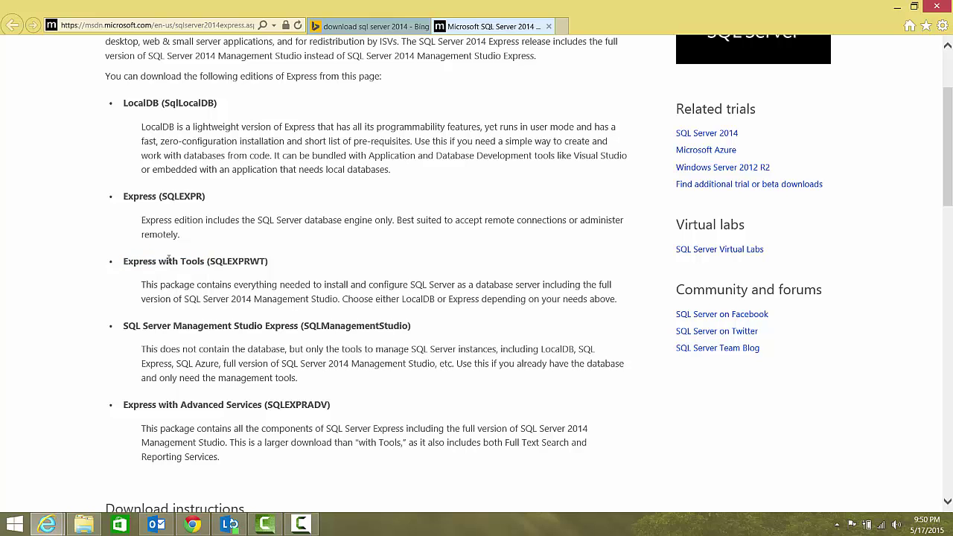
pyautogui.scroll(-3, 183, 262)
pyautogui.moveTo(124, 184); pyautogui.dragTo(290, 187)
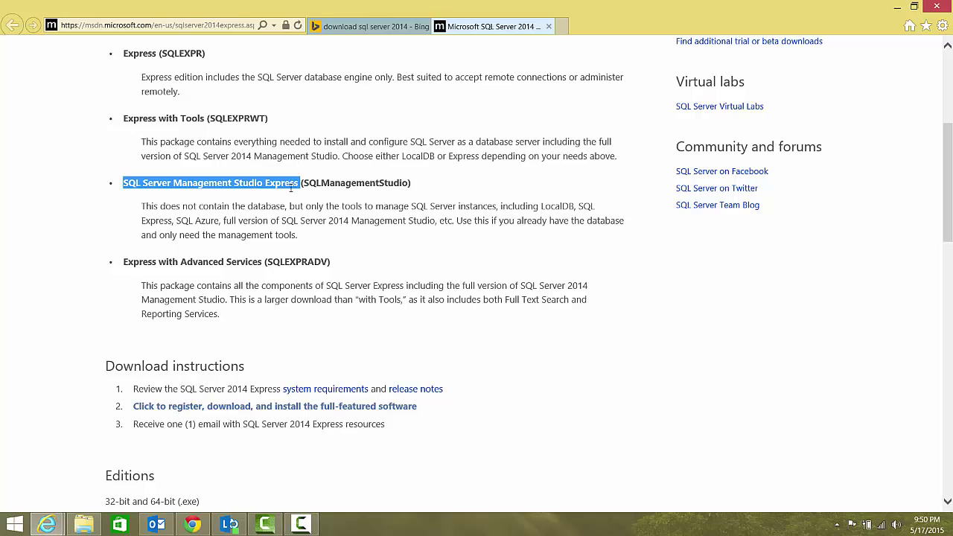
# Examine the Express with Advanced Services edition, including its Full Text Search and Reporting Services components.
pyautogui.click(162, 262)
pyautogui.moveTo(124, 261); pyautogui.dragTo(153, 263)
pyautogui.moveTo(262, 262); pyautogui.dragTo(139, 262)
pyautogui.click(138, 261)
pyautogui.doubleClick(139, 262)
pyautogui.click(179, 263)
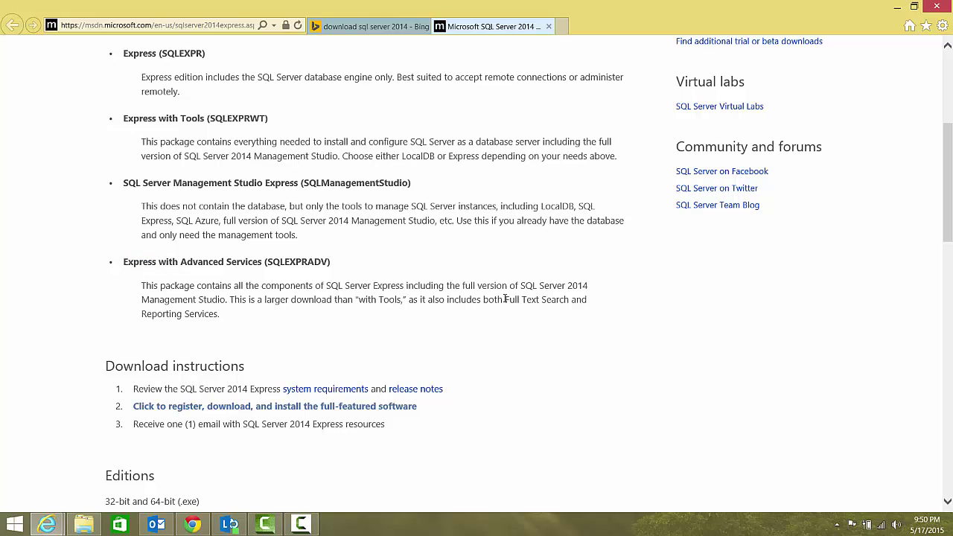
pyautogui.moveTo(506, 299); pyautogui.dragTo(550, 301)
pyautogui.moveTo(142, 316); pyautogui.dragTo(236, 318)
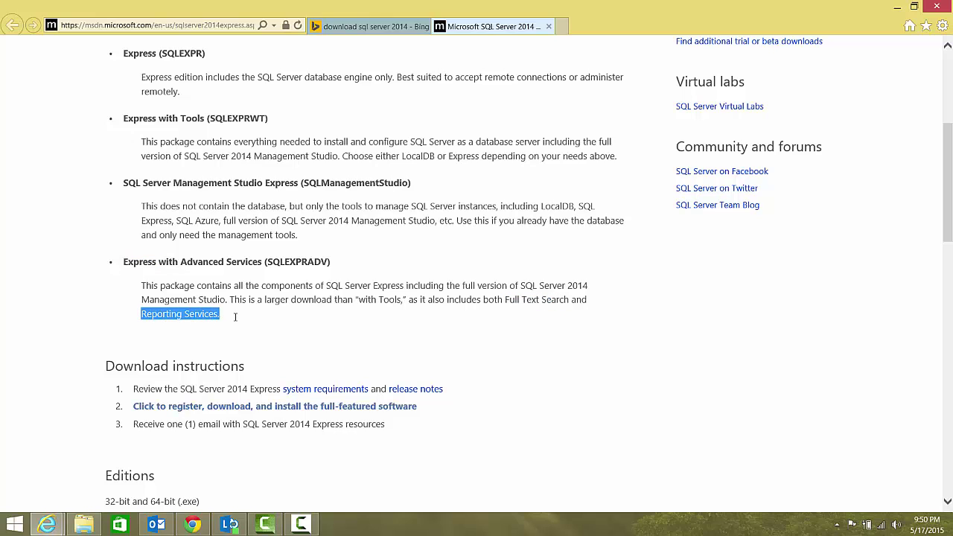
pyautogui.moveTo(124, 261); pyautogui.dragTo(304, 262)
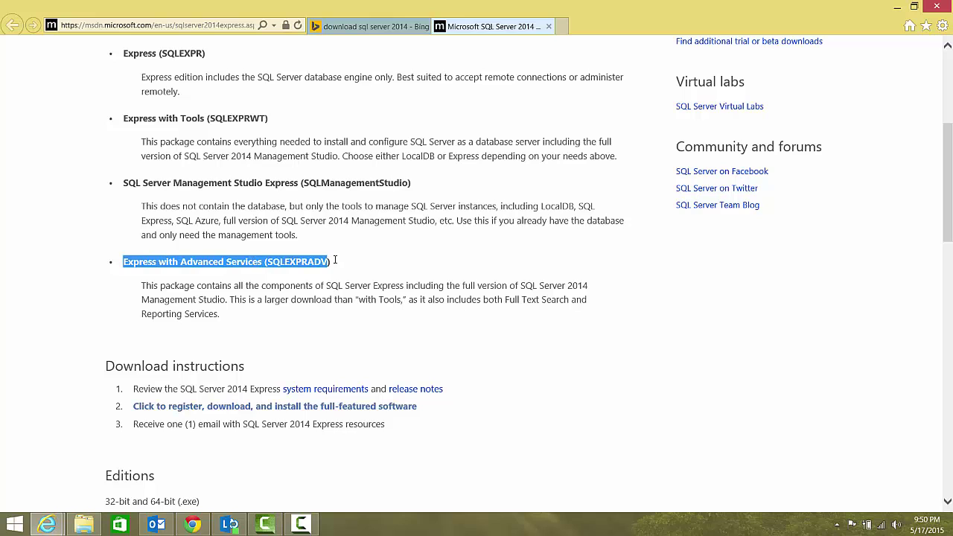
pyautogui.click(400, 262)
# Go to the registration for the full-featured Express software and sign in with the Microsoft account password.
pyautogui.scroll(-2, 342, 279)
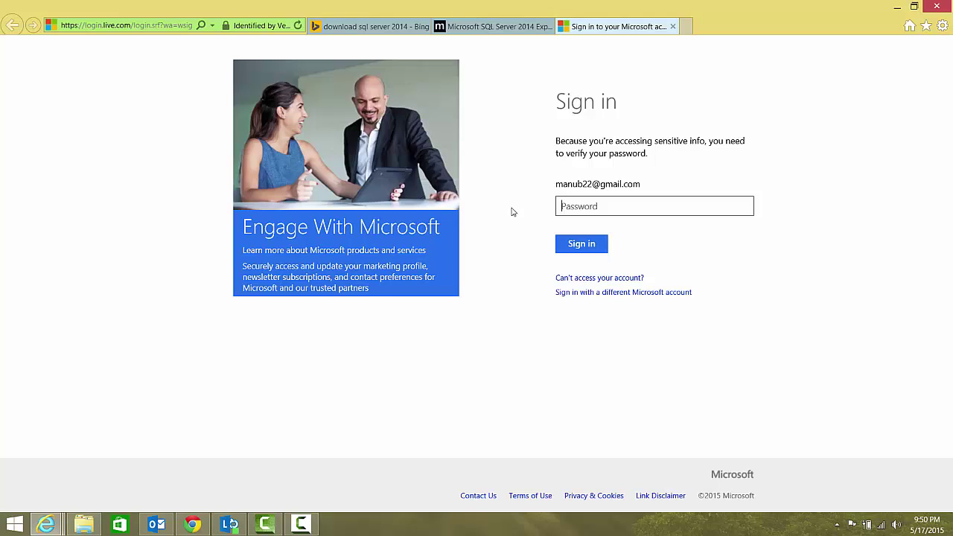
pyautogui.write('•••')
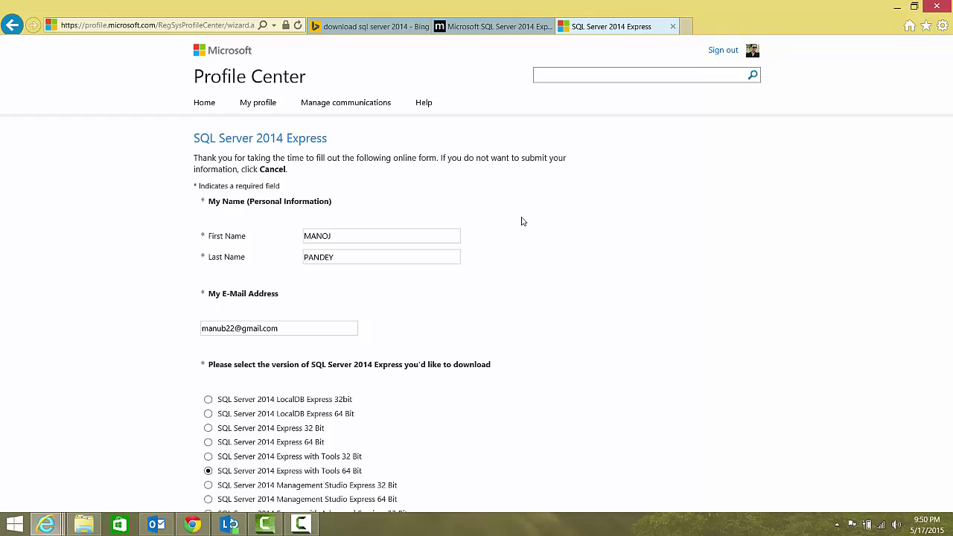
# Choose SQL Server 2014 Express with Advanced Services 64 Bit as the version to download and submit the registration form.
pyautogui.scroll(-1, 521, 221)
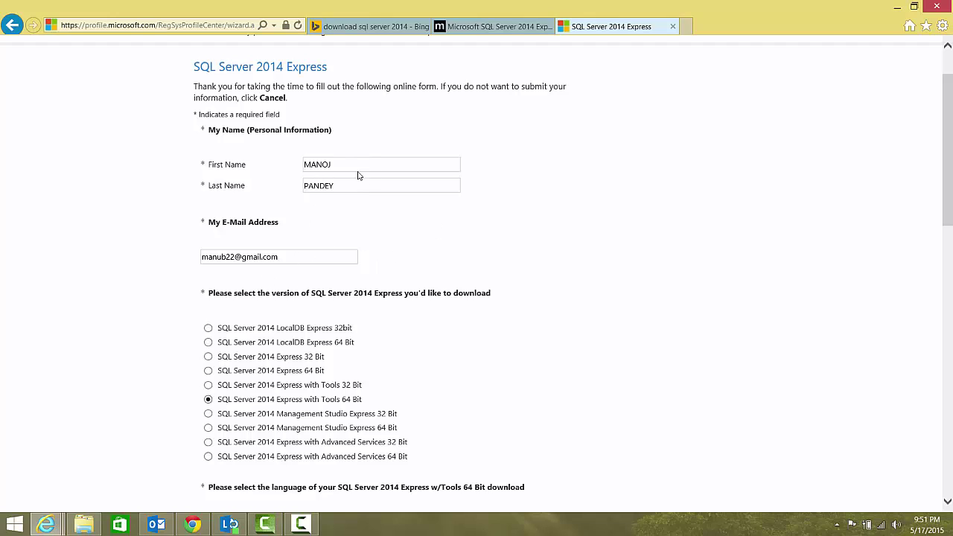
pyautogui.scroll(-2, 453, 270)
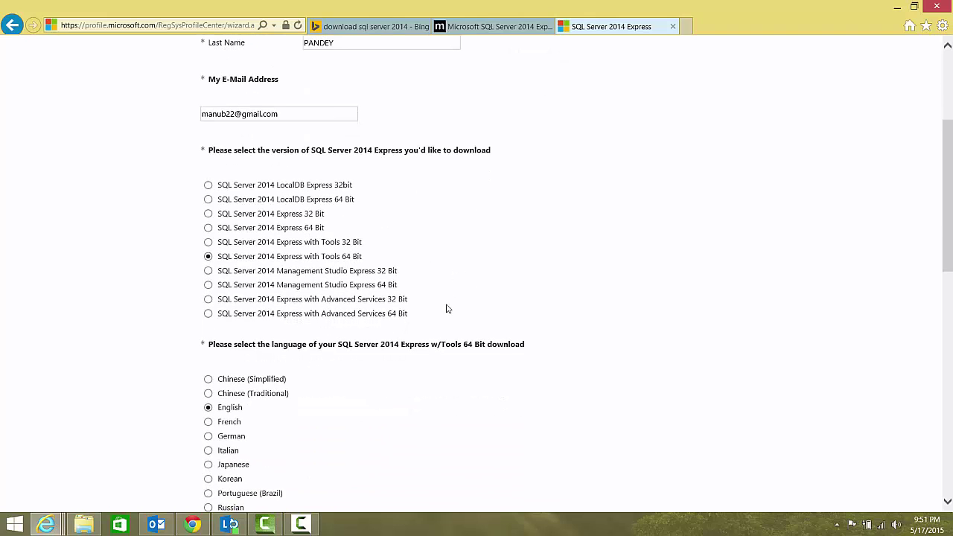
pyautogui.click(209, 313)
pyautogui.scroll(-1, 388, 322)
pyautogui.scroll(-3, 387, 322)
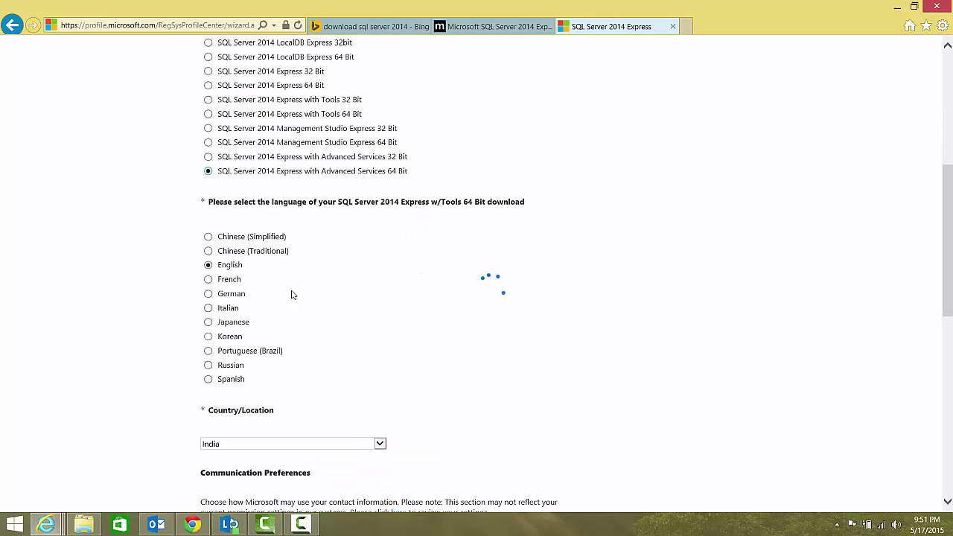
pyautogui.scroll(-2, 268, 336)
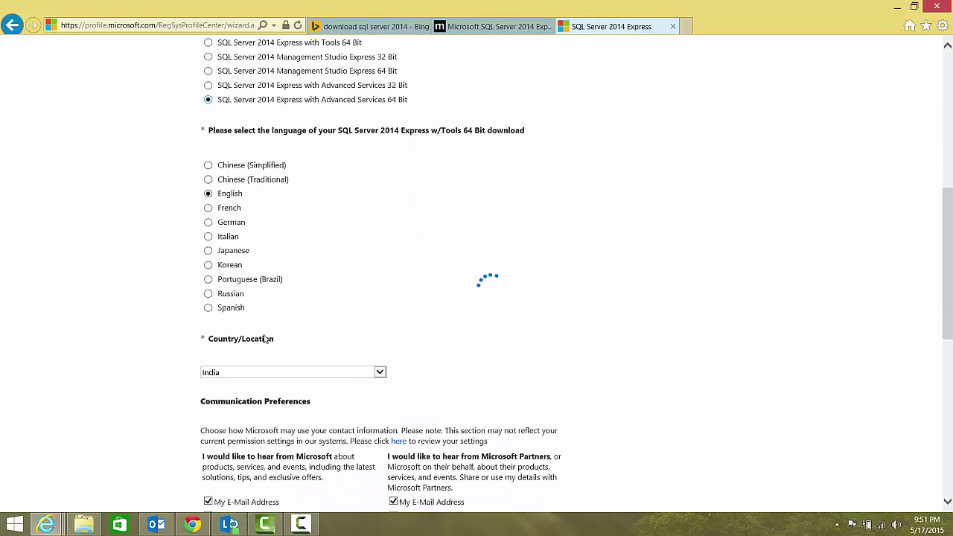
pyautogui.scroll(-7, 483, 367)
pyautogui.scroll(4, 483, 368)
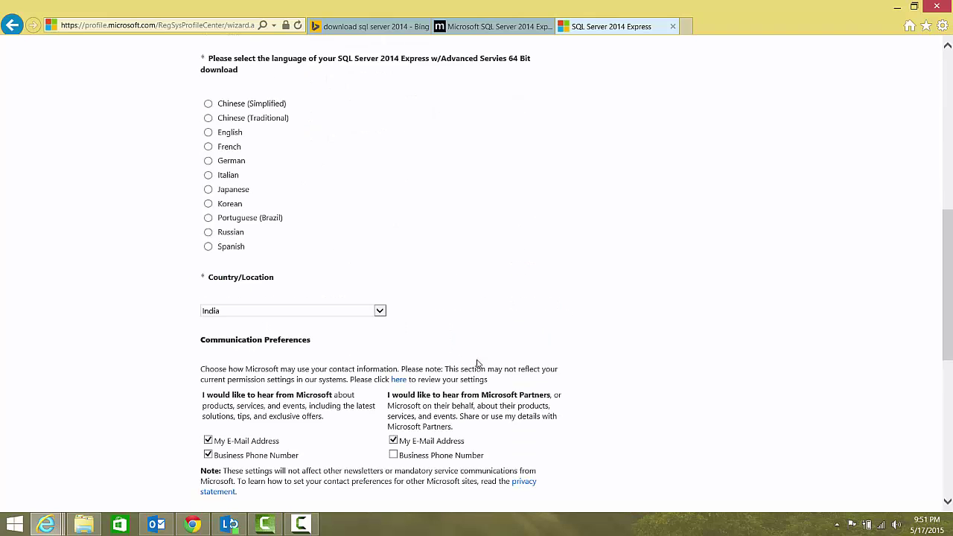
pyautogui.scroll(-9, 481, 313)
pyautogui.click(482, 198)
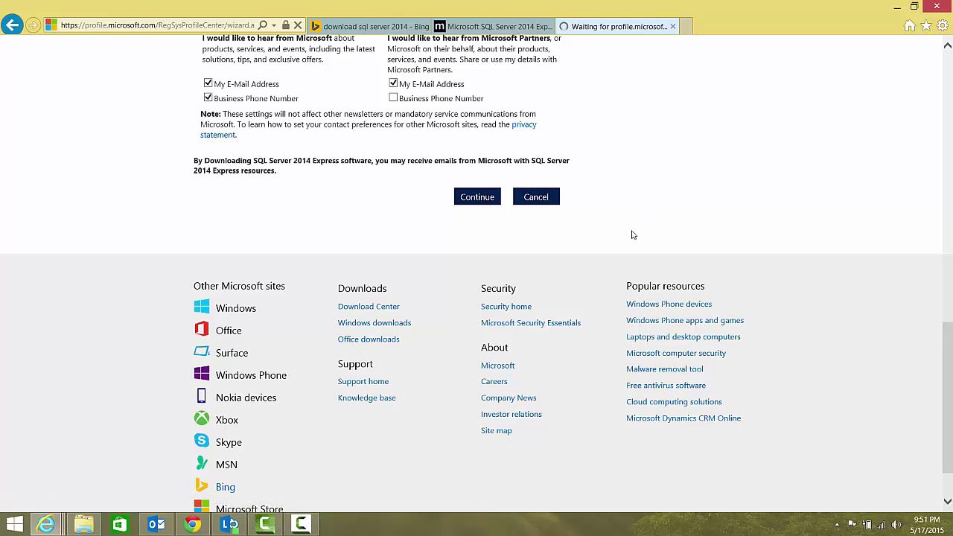
# Cancel the SQLEXPRADV_x64_ENU.exe download and close the registration and Express page tabs.
pyautogui.scroll(3, 633, 236)
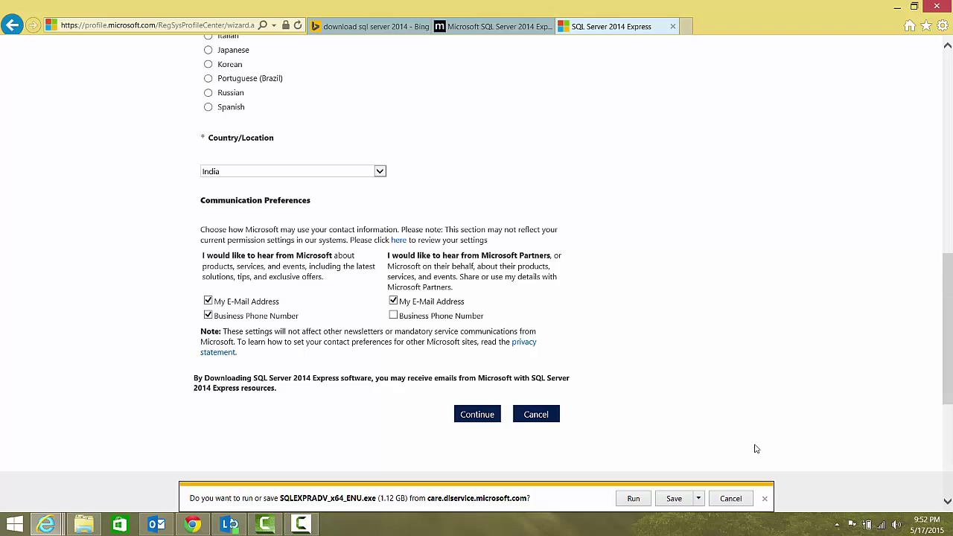
pyautogui.click(736, 500)
pyautogui.click(669, 30)
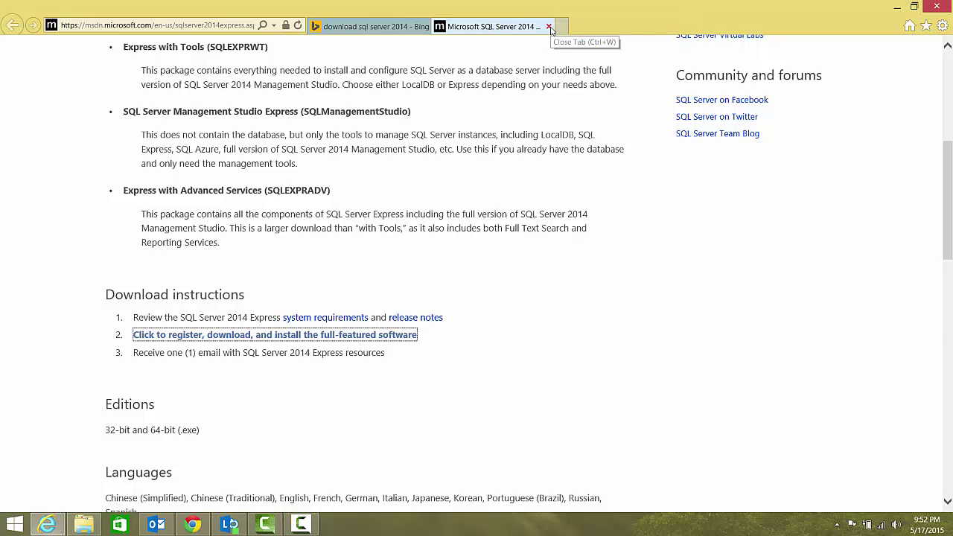
pyautogui.click(550, 27)
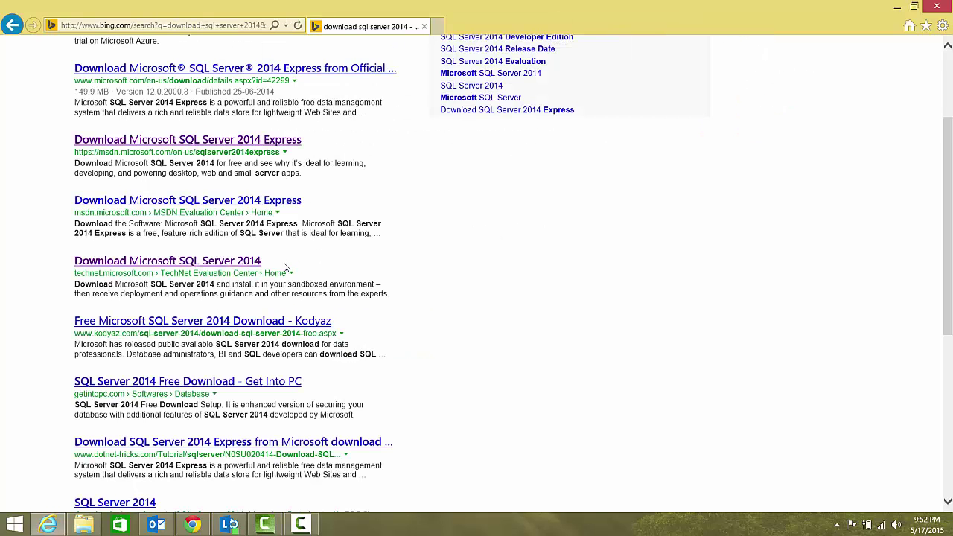
# Open the TechNet Evaluation Center result for Download Microsoft SQL Server 2014.
pyautogui.moveTo(283, 263); pyautogui.dragTo(179, 262)
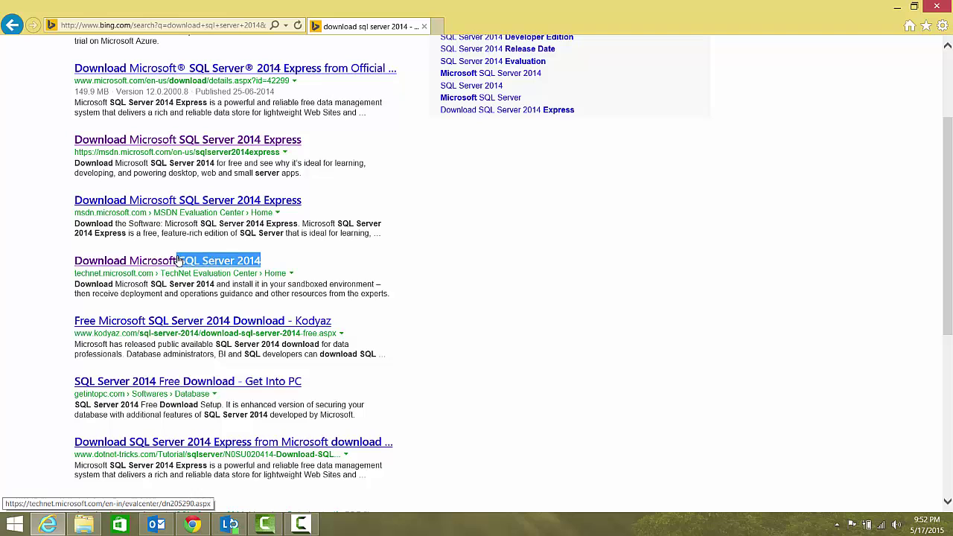
pyautogui.click(320, 262)
pyautogui.click(248, 263)
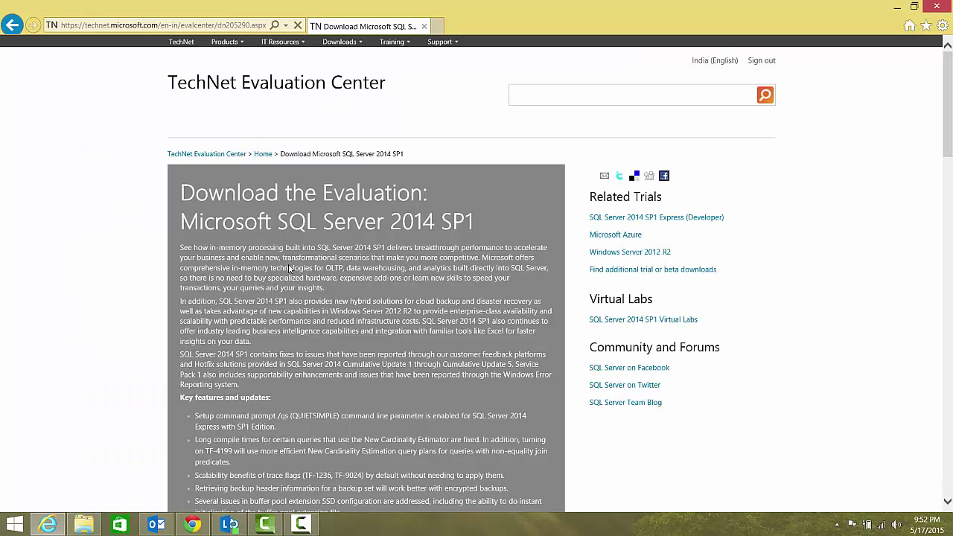
# Review the SQL Server 2014 SP1 evaluation description and its key features and updates.
pyautogui.scroll(-2, 506, 335)
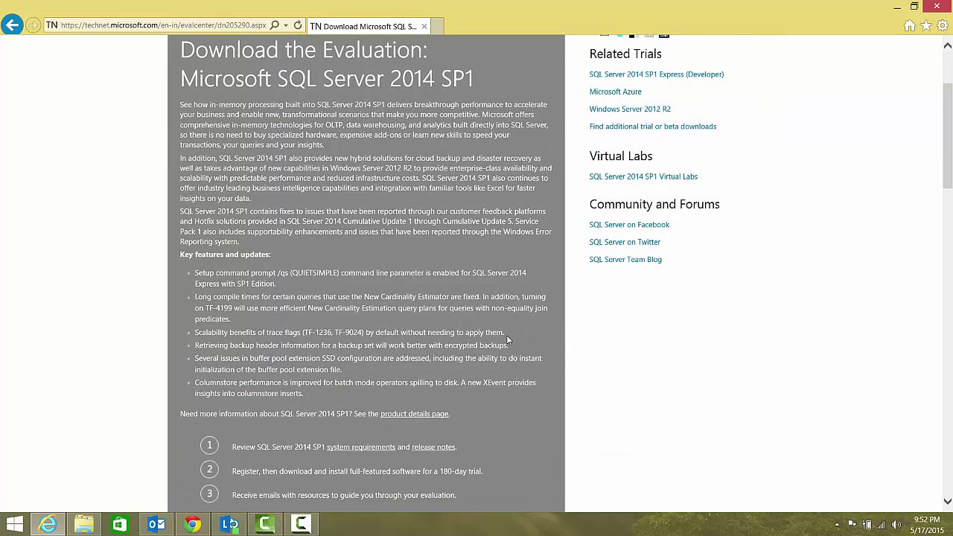
pyautogui.doubleClick(458, 80)
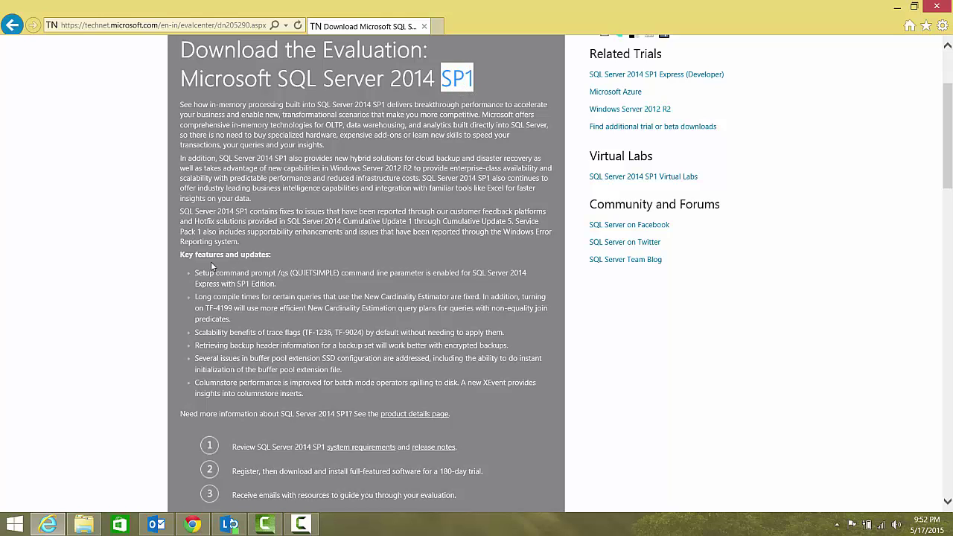
pyautogui.moveTo(192, 274); pyautogui.dragTo(240, 286)
pyautogui.click(330, 393)
pyautogui.click(529, 355)
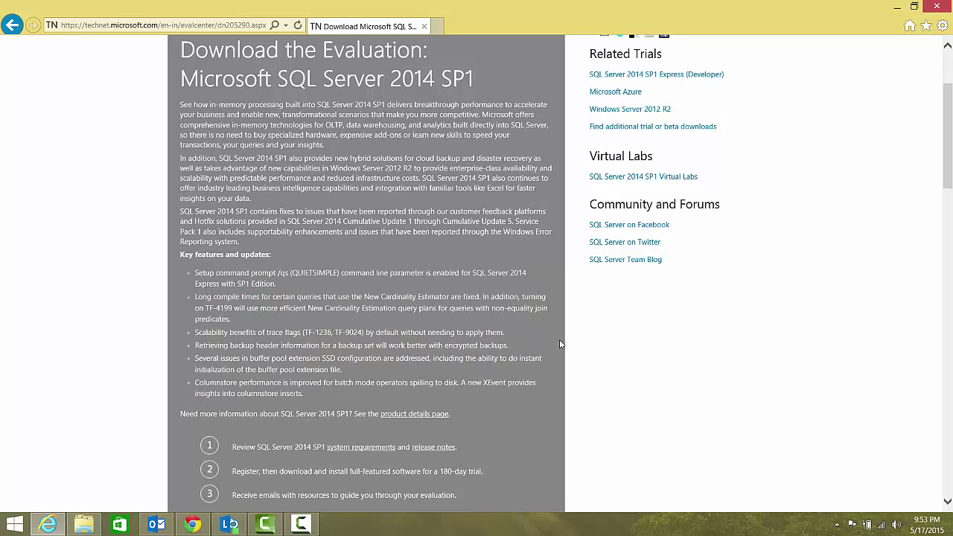
# Start the SQL Server 2014 SP1 evaluation and submit its registration form for the 64 bit English version with India as the country.
pyautogui.scroll(-3, 552, 358)
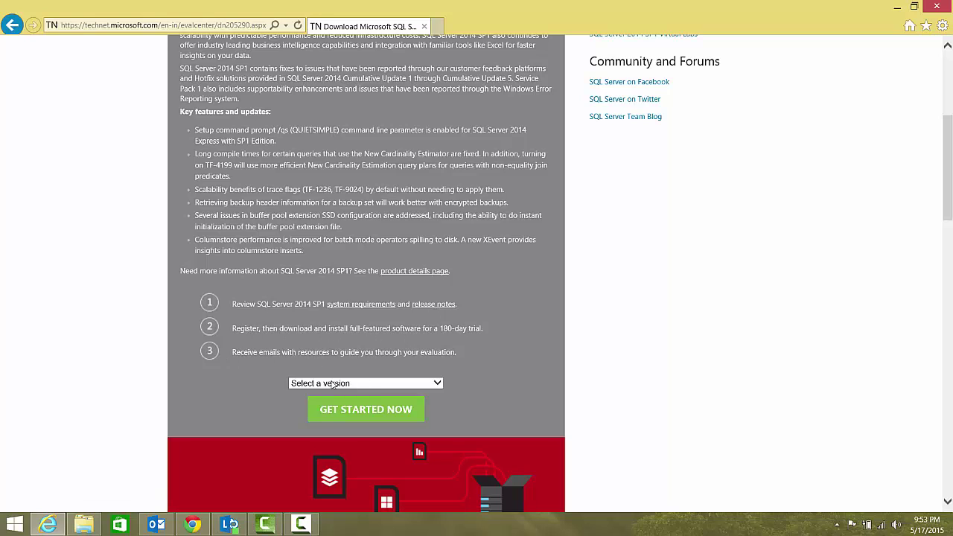
pyautogui.click(434, 384)
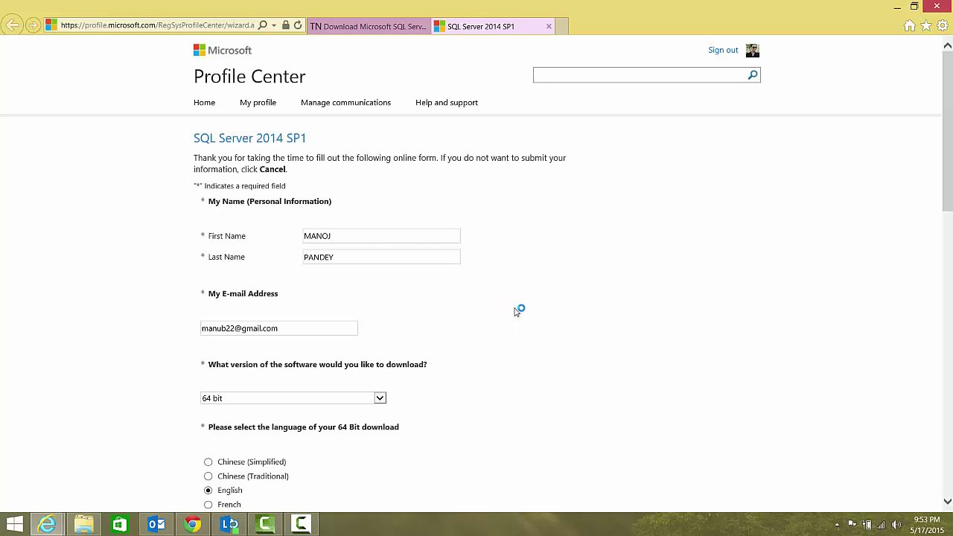
pyautogui.scroll(-3, 481, 316)
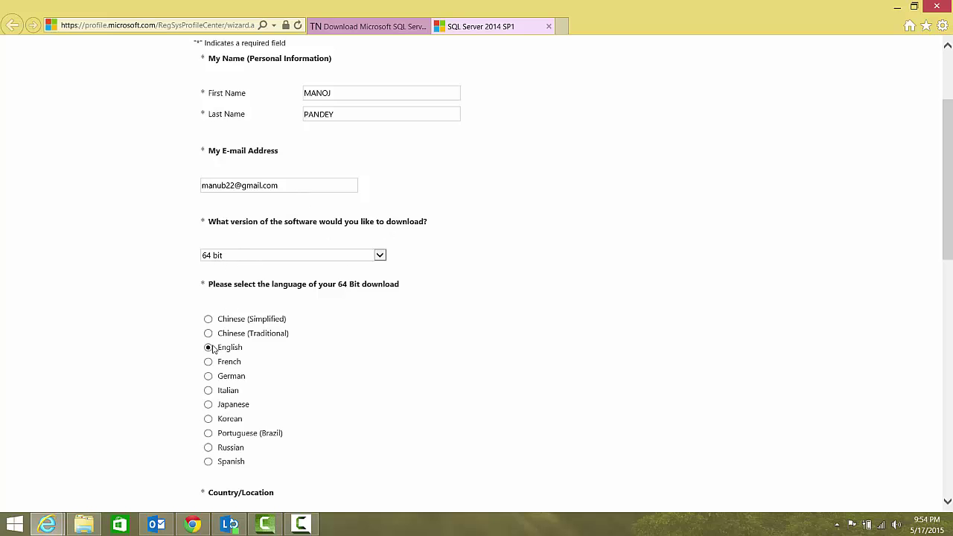
pyautogui.scroll(-3, 426, 400)
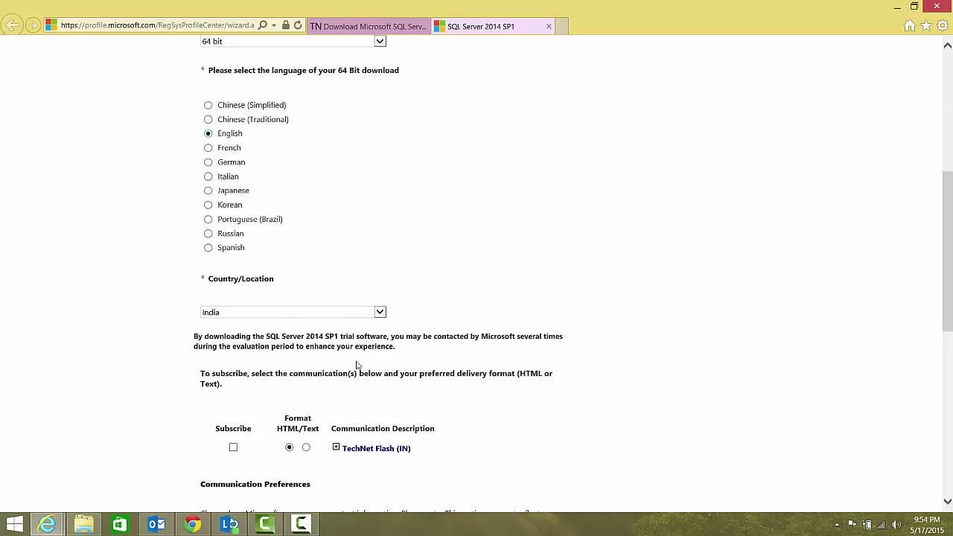
pyautogui.click(336, 313)
pyautogui.click(335, 312)
pyautogui.scroll(-1, 514, 352)
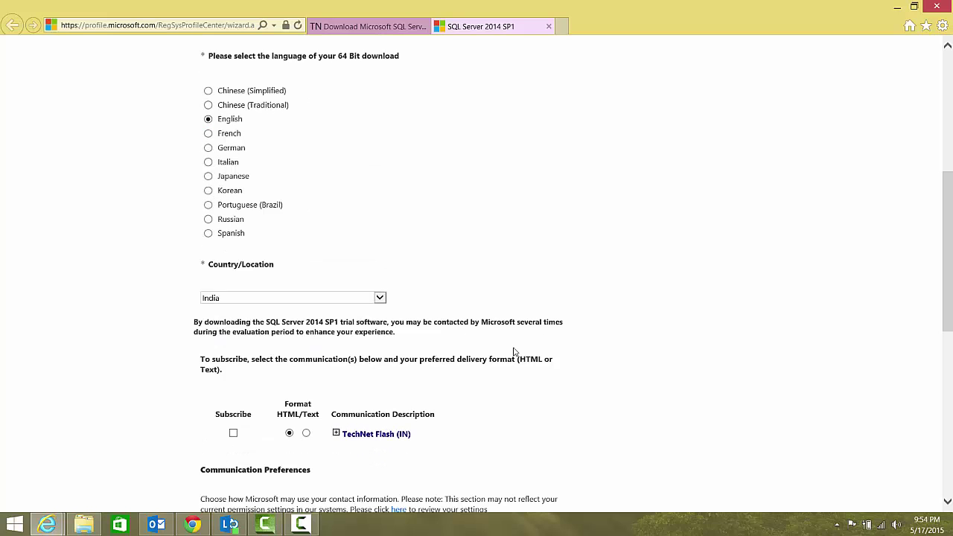
pyautogui.scroll(-4, 514, 351)
pyautogui.click(477, 397)
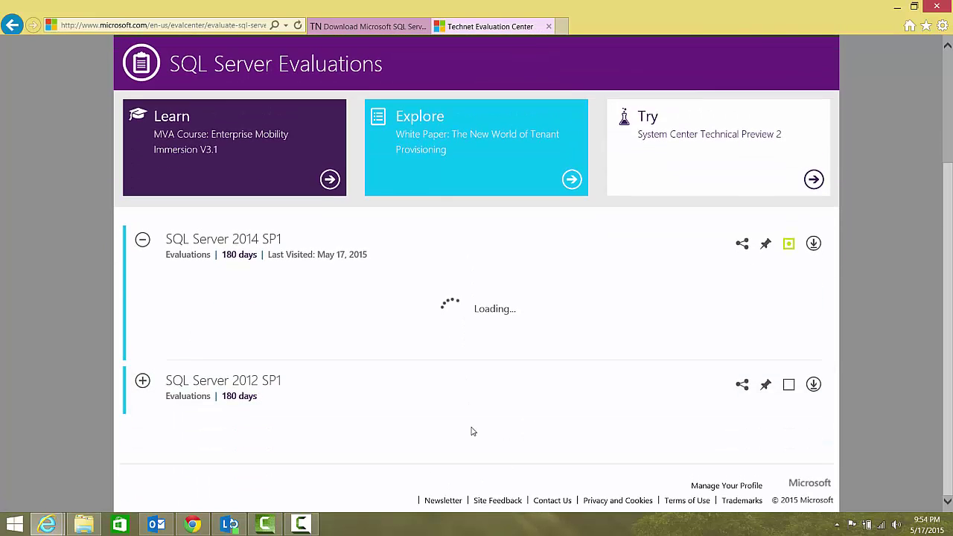
# Collapse the SQL Server 2014 SP1 entry to view the list of SQL Server evaluations, and expand it again.
pyautogui.scroll(1, 472, 431)
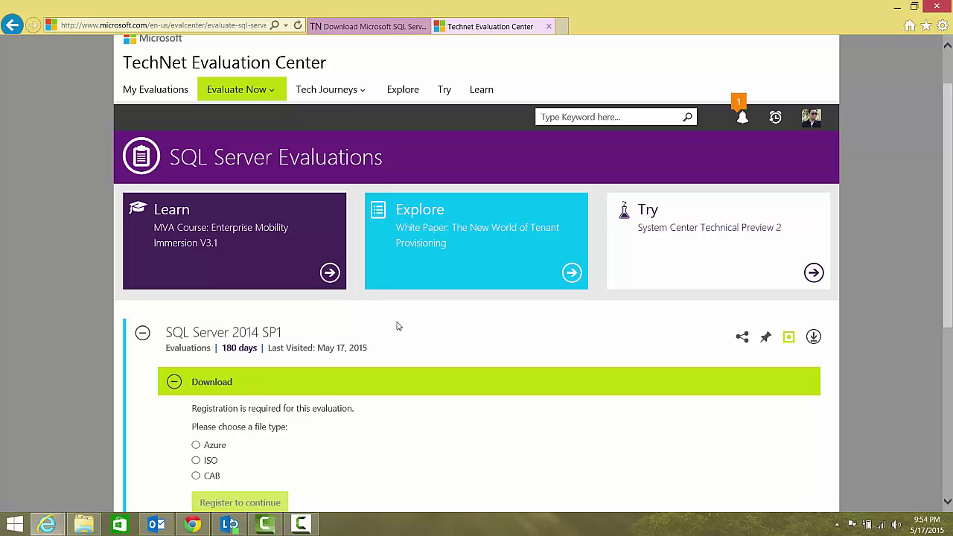
pyautogui.click(150, 338)
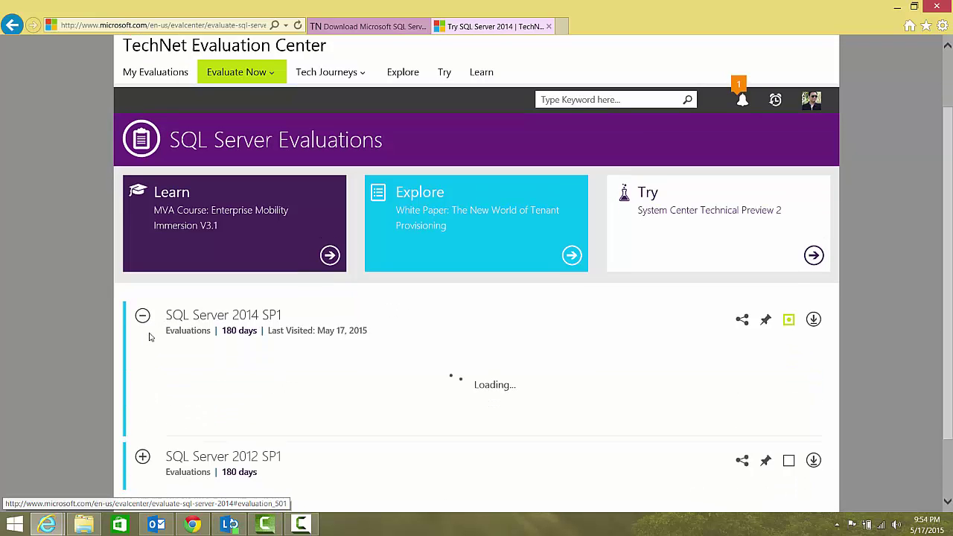
pyautogui.click(144, 237)
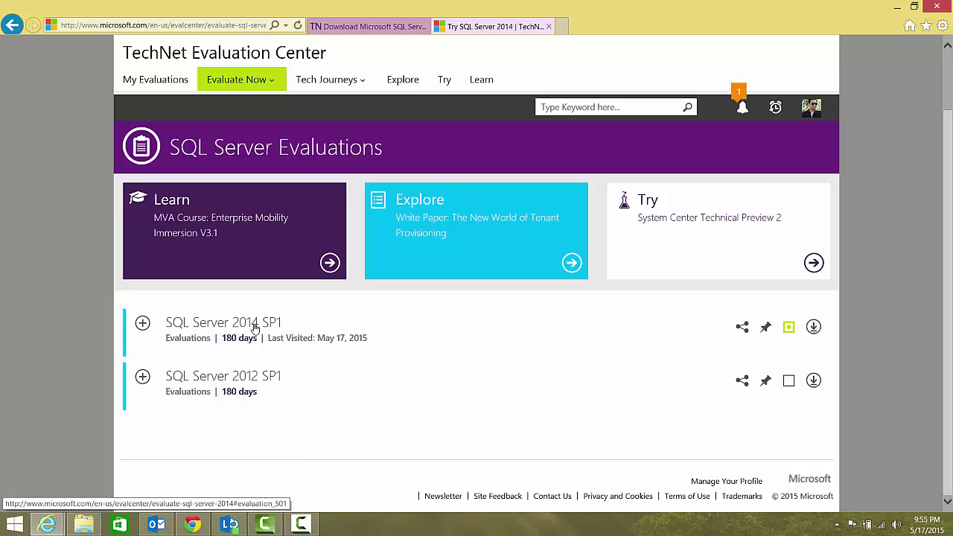
pyautogui.click(141, 325)
# Choose CAB as the SQL Server 2014 SP1 file type and submit the registration form for the 64 bit version.
pyautogui.scroll(-2, 223, 341)
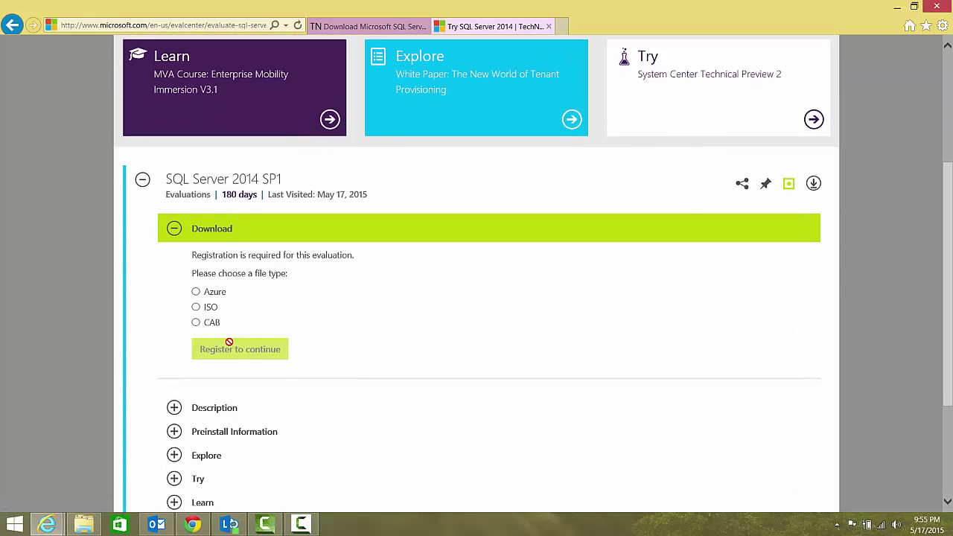
pyautogui.click(195, 324)
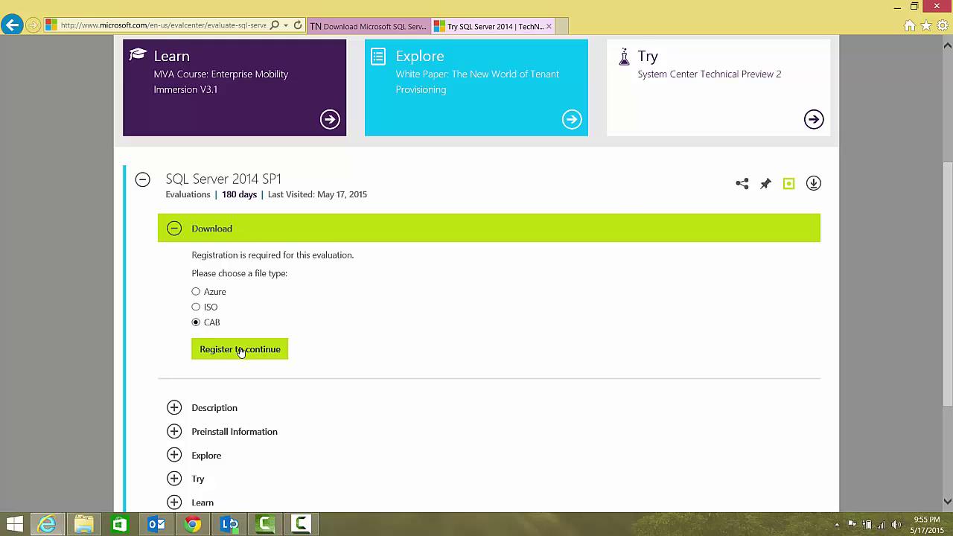
pyautogui.scroll(-1, 241, 350)
pyautogui.click(242, 289)
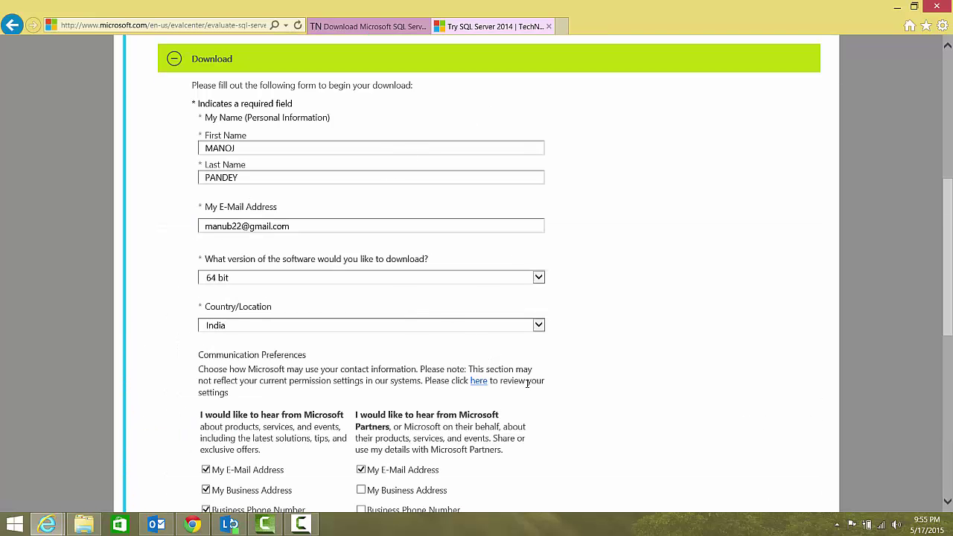
pyautogui.scroll(-3, 528, 383)
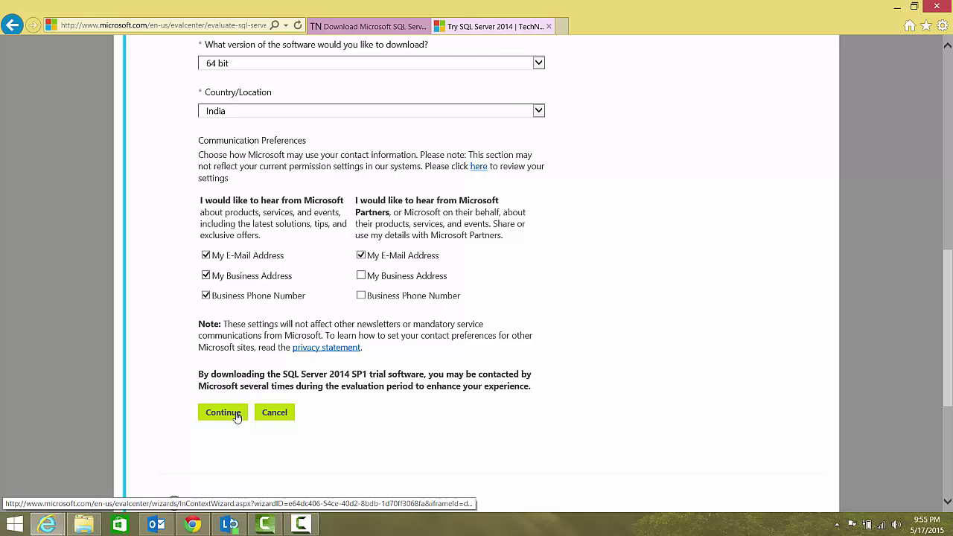
pyautogui.click(237, 414)
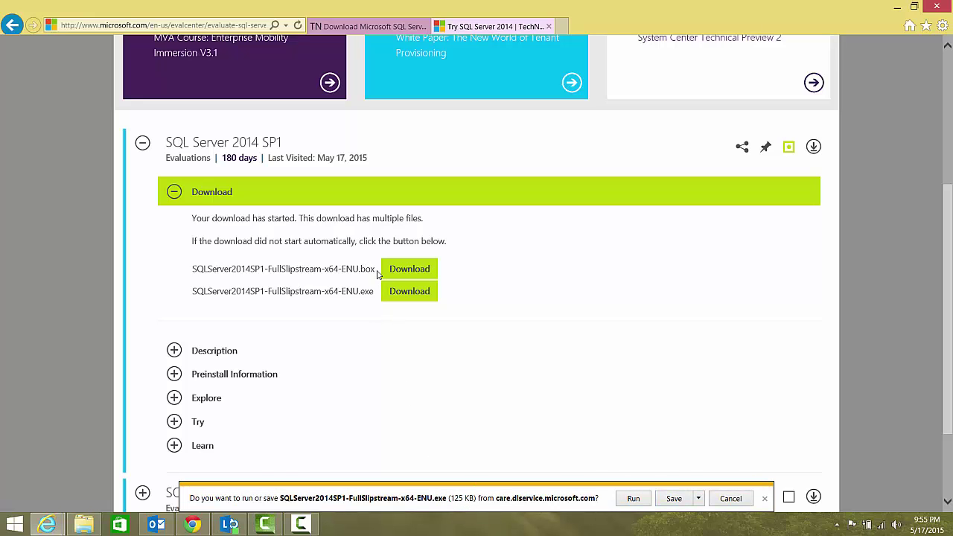
# Examine the SQLServer2014SP1-FullSlipstream-x64-ENU.box file name in the evaluation's download list.
pyautogui.moveTo(377, 271); pyautogui.dragTo(225, 270)
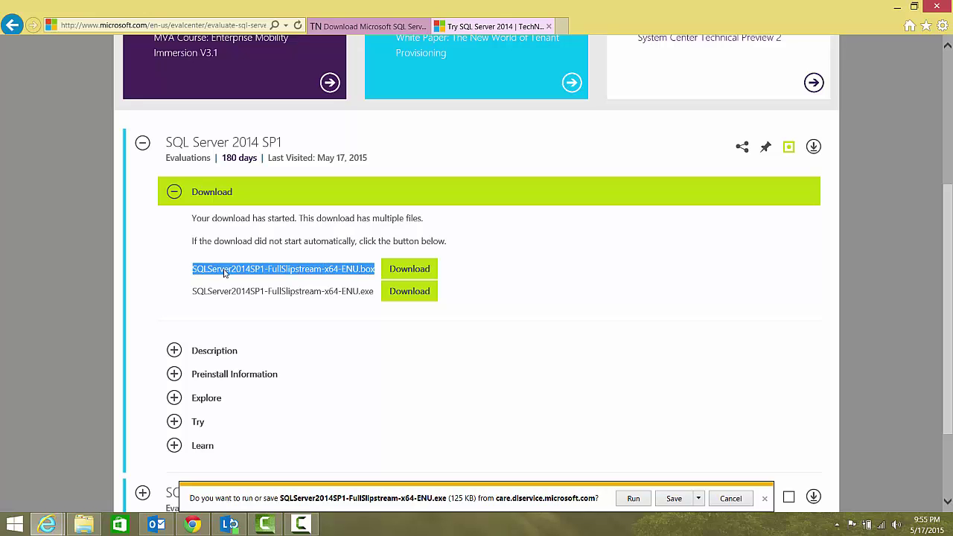
pyautogui.click(449, 273)
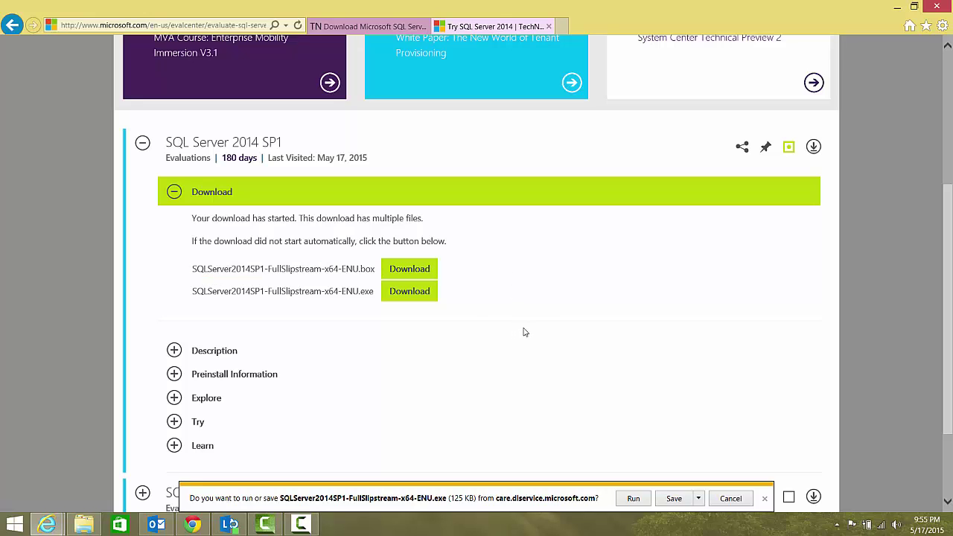